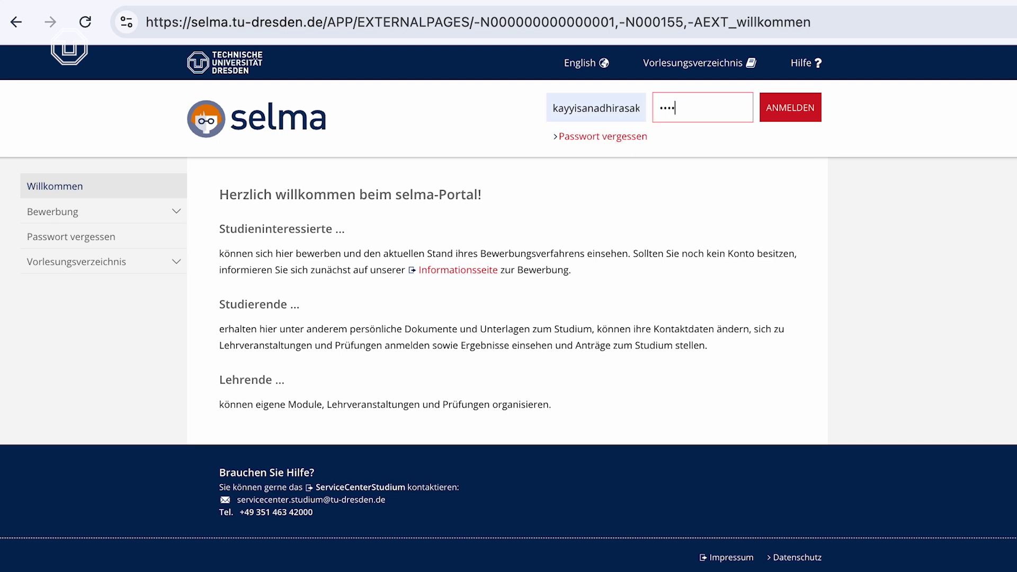
{"action": "key", "text": "Return"}
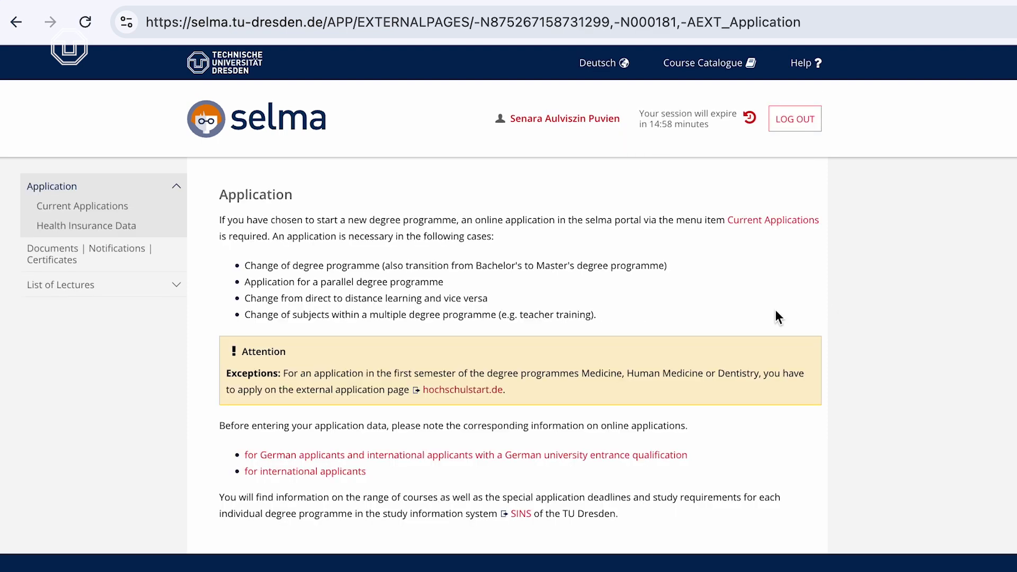
Log in and answer the overview questions: degree programme, other citizenship, foreign entrance qualification
{"action": "left_click", "coordinate": [109, 216]}
{"action": "left_click", "coordinate": [488, 302]}
{"action": "left_click", "coordinate": [477, 331]}
{"action": "left_click", "coordinate": [642, 359]}
{"action": "left_click", "coordinate": [556, 470]}
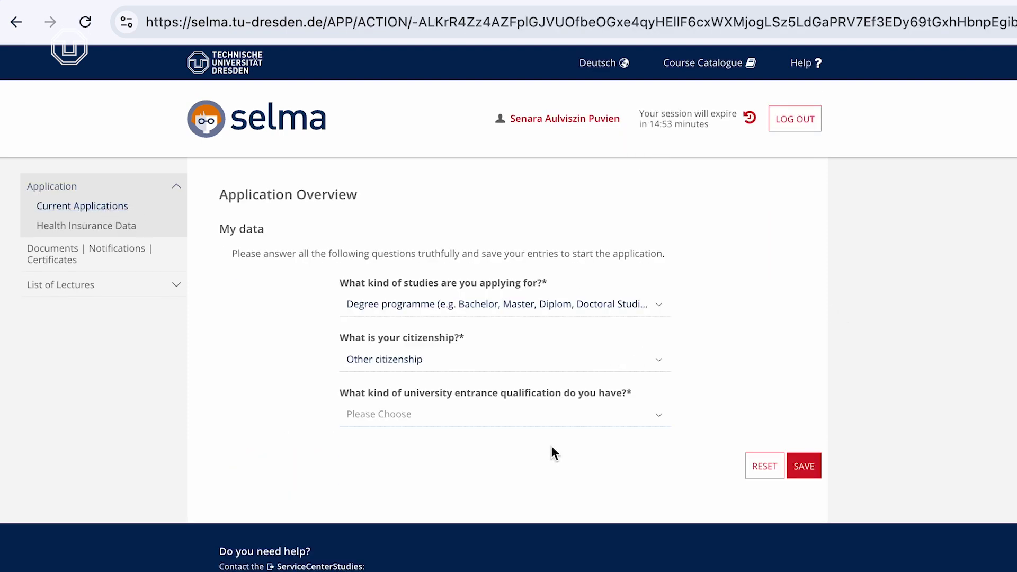
{"action": "left_click", "coordinate": [660, 418]}
{"action": "left_click", "coordinate": [609, 494]}
{"action": "left_click", "coordinate": [804, 466]}
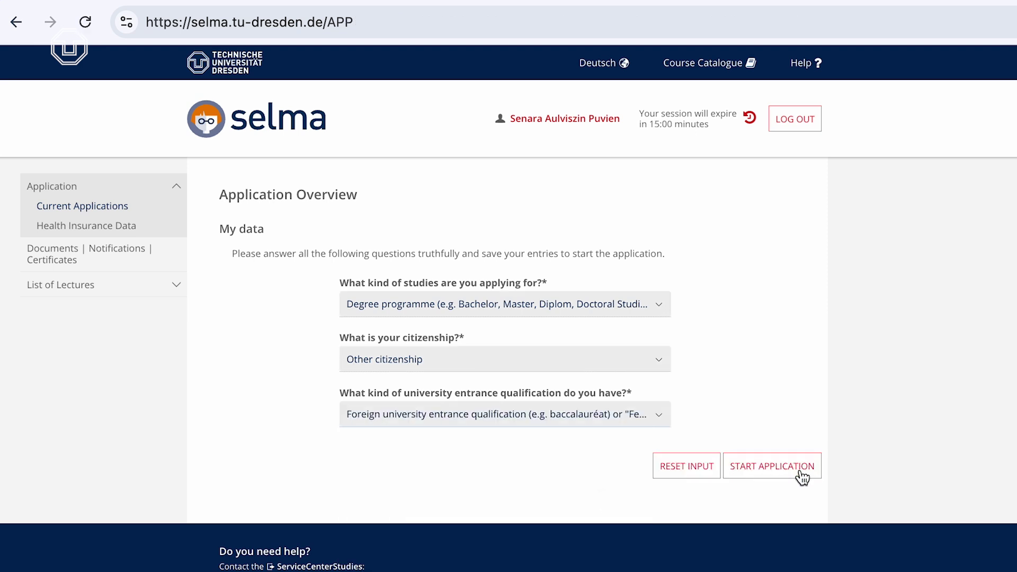
Start a new application, search Master courses and apply for Tropical Forestry
{"action": "left_click", "coordinate": [799, 476]}
{"action": "left_click", "coordinate": [618, 280]}
{"action": "left_click", "coordinate": [591, 442]}
{"action": "left_click", "coordinate": [798, 380]}
{"action": "scroll", "coordinate": [456, 317], "scroll_direction": "down", "scroll_amount": 20}
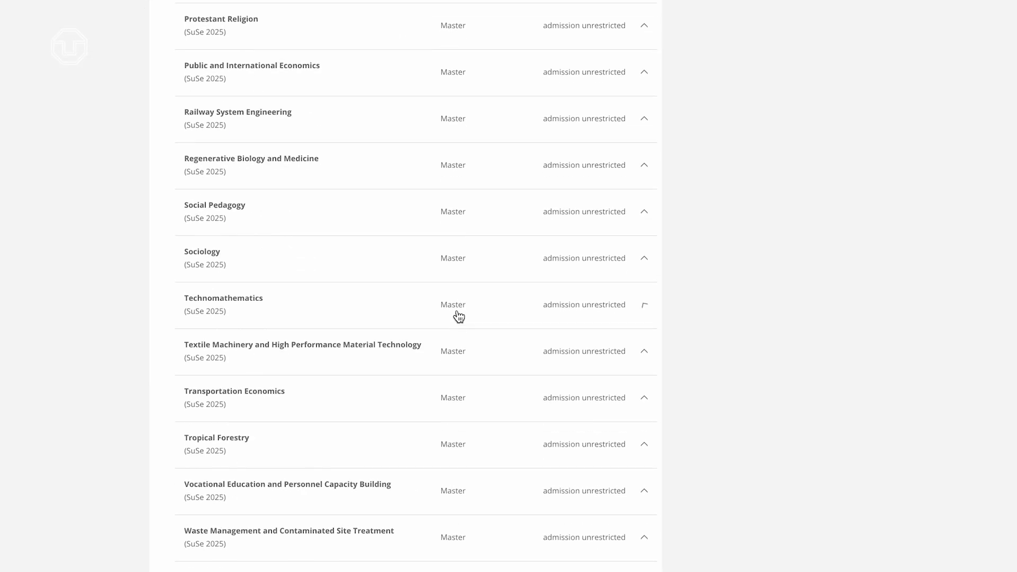
{"action": "left_click", "coordinate": [324, 346]}
{"action": "left_click", "coordinate": [601, 390]}
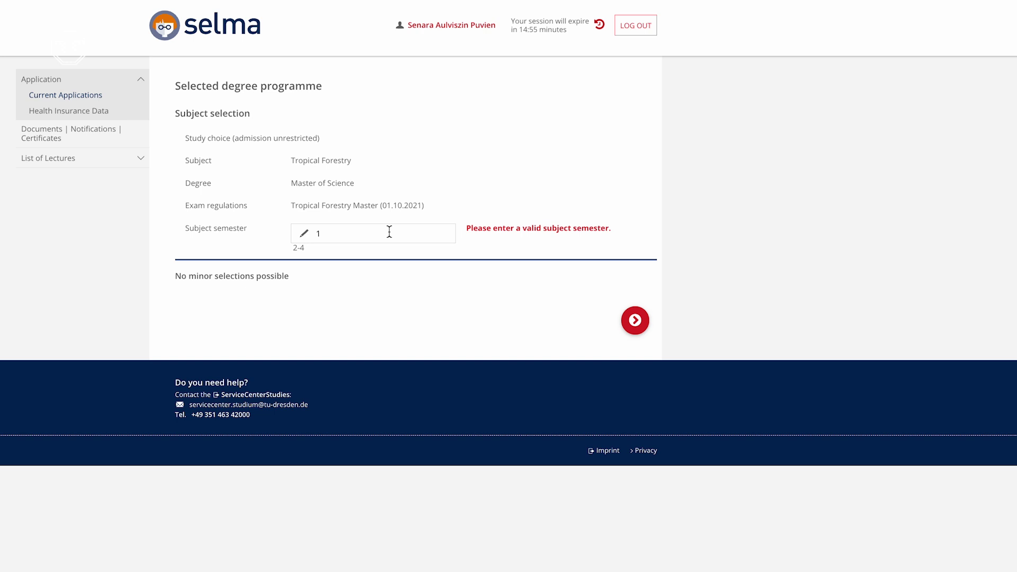
Enter the place of birth on the personal information page
{"action": "left_click", "coordinate": [634, 320]}
{"action": "scroll", "coordinate": [634, 329], "scroll_direction": "down", "scroll_amount": 1}
{"action": "left_click", "coordinate": [404, 277]}
{"action": "type", "text": "Jakarta"}
{"action": "scroll", "coordinate": [402, 317], "scroll_direction": "down", "scroll_amount": 3}
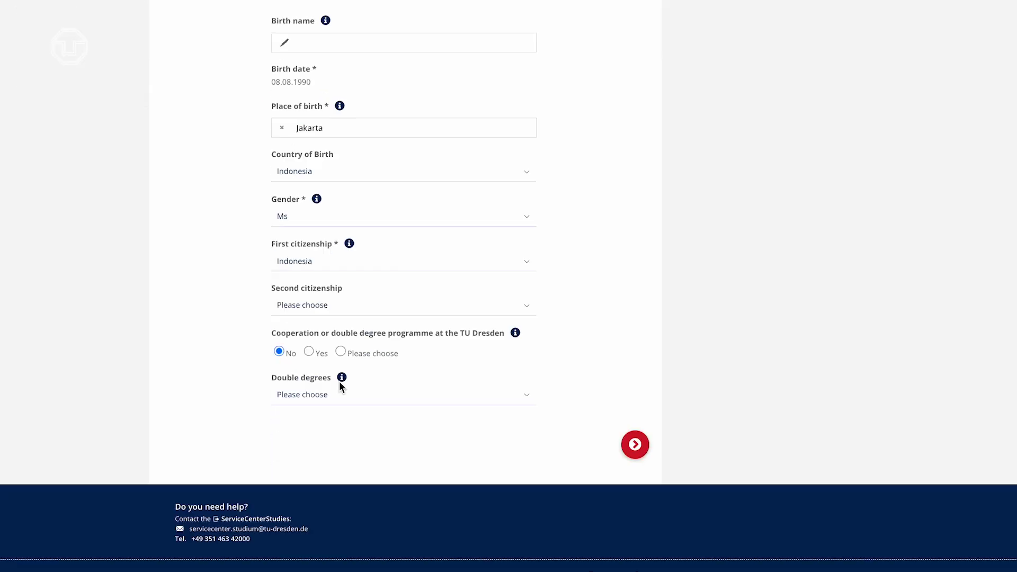
{"action": "left_click", "coordinate": [635, 442]}
Fill the postal address with street, country Indonesia, post code and phone number
{"action": "left_click", "coordinate": [402, 213]}
{"action": "left_click", "coordinate": [402, 305]}
{"action": "type", "text": "Indonesia"}
{"action": "left_click", "coordinate": [403, 354]}
{"action": "type", "text": "12345"}
{"action": "left_click", "coordinate": [402, 401]}
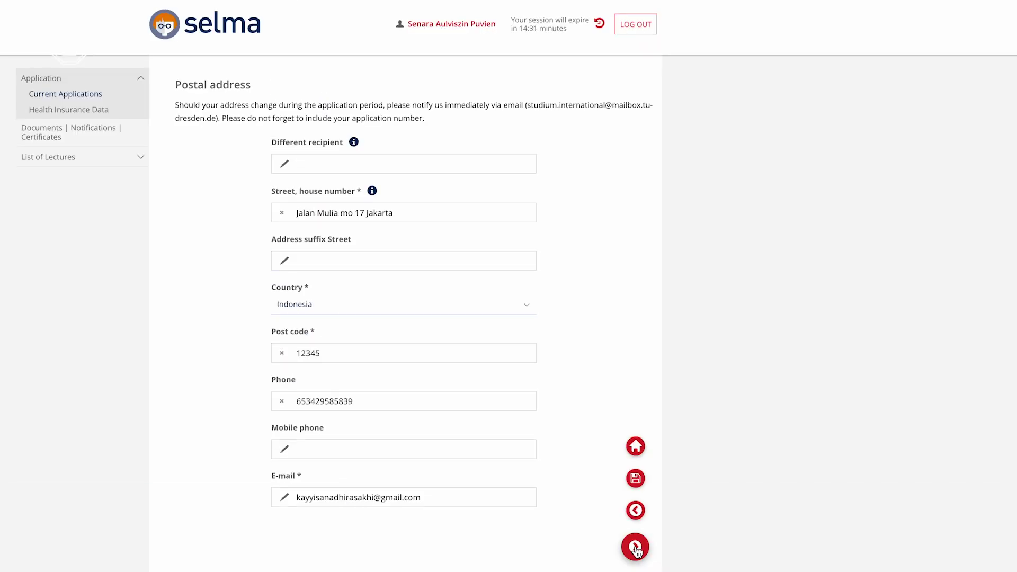
{"action": "left_click", "coordinate": [635, 547]}
Set the entrance qualification date, federal state Sachsen and region Dresden (Stadt)
{"action": "left_click", "coordinate": [402, 175]}
{"action": "left_click", "coordinate": [402, 264]}
{"action": "type", "text": "sa"}
{"action": "left_click", "coordinate": [402, 308]}
{"action": "left_click", "coordinate": [279, 355]}
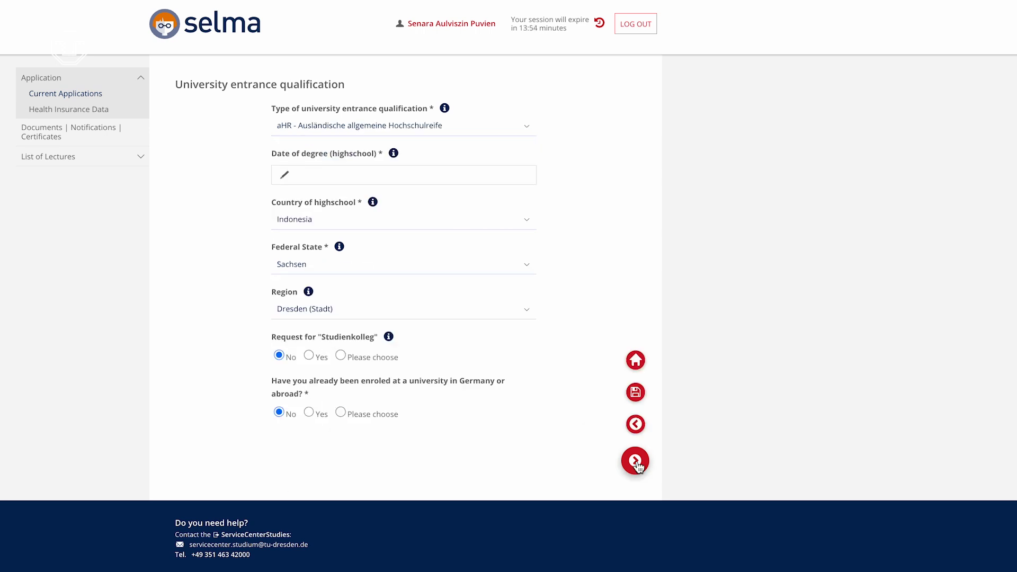
{"action": "left_click", "coordinate": [635, 461]}
Answer No to the preparatory course and mark the bachelor's degree as finished
{"action": "left_click", "coordinate": [279, 289]}
{"action": "left_click", "coordinate": [635, 406]}
{"action": "left_click", "coordinate": [476, 188]}
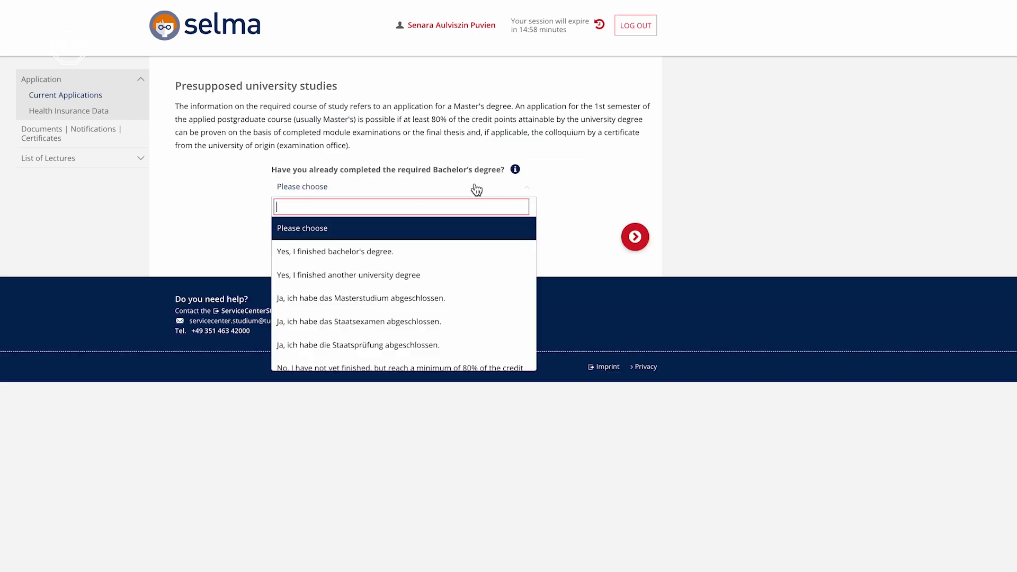
{"action": "left_click", "coordinate": [427, 254]}
{"action": "left_click", "coordinate": [635, 236]}
{"action": "left_click", "coordinate": [635, 378]}
Answer No to both work experience questions, tick the declaration and allow faculty programme information
{"action": "left_click", "coordinate": [278, 127]}
{"action": "left_click", "coordinate": [279, 170]}
{"action": "left_click", "coordinate": [279, 215]}
{"action": "left_click", "coordinate": [636, 263]}
{"action": "scroll", "coordinate": [506, 318], "scroll_direction": "down", "scroll_amount": 3}
{"action": "left_click", "coordinate": [276, 220]}
{"action": "left_click", "coordinate": [402, 299]}
{"action": "left_click", "coordinate": [304, 347]}
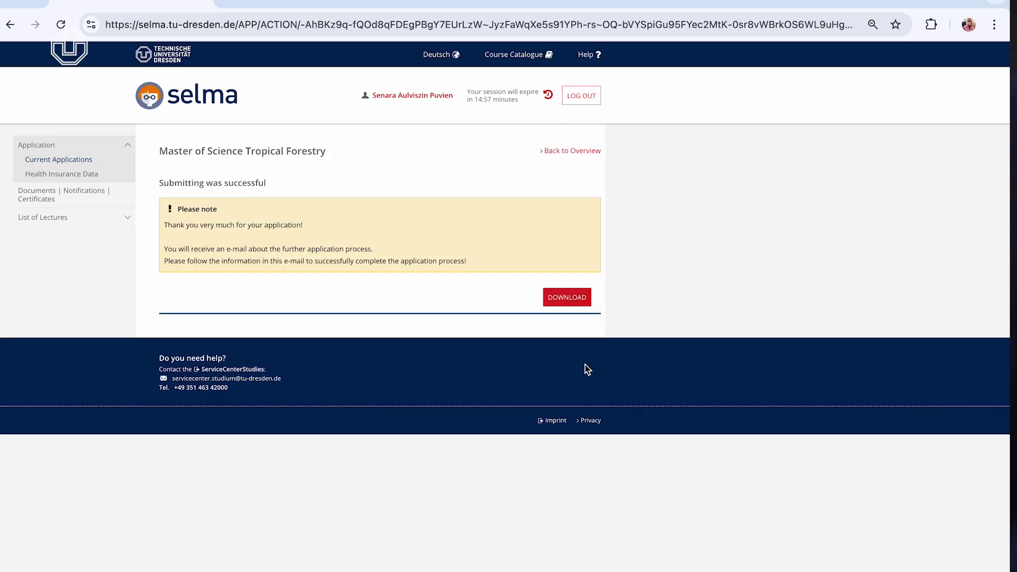
Download the 'Antrag auf Zulassung - Application form' PDF
{"action": "left_click", "coordinate": [576, 305]}
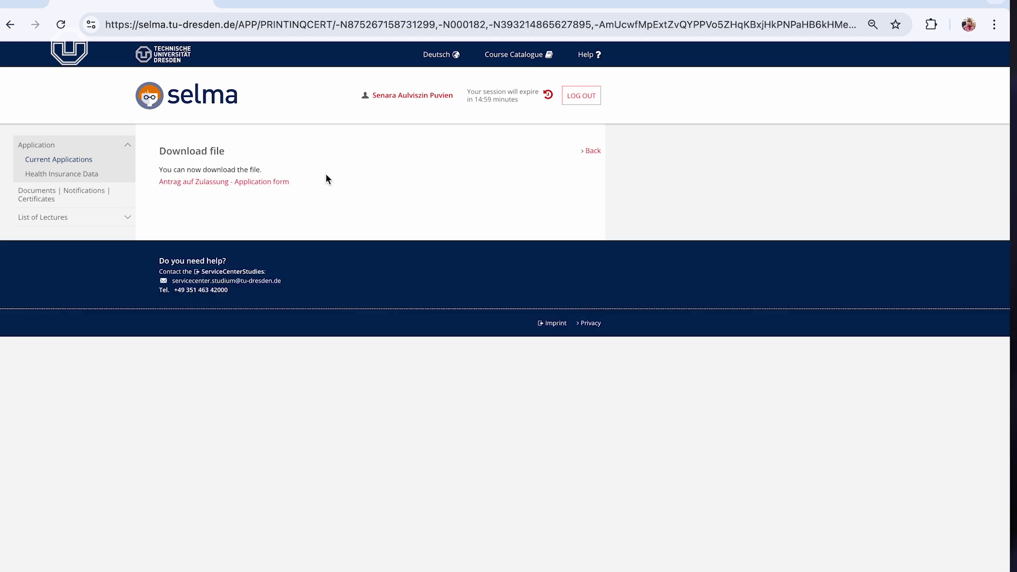
{"action": "left_click", "coordinate": [281, 183]}
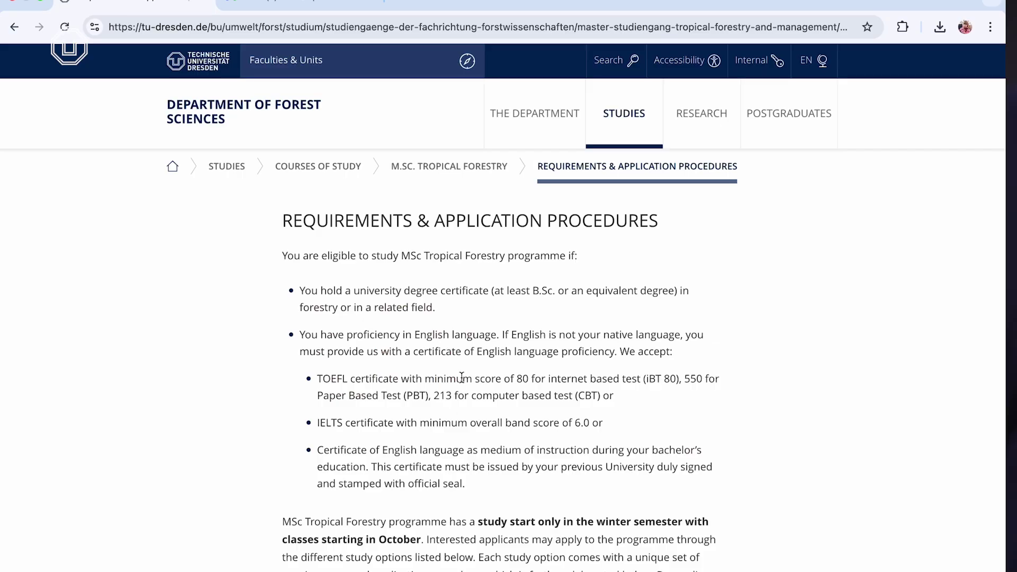
Expand the self-financed option and follow the Step 2 link to the TIF portal
{"action": "scroll", "coordinate": [462, 380], "scroll_direction": "down", "scroll_amount": 3}
{"action": "scroll", "coordinate": [462, 380], "scroll_direction": "down", "scroll_amount": 8}
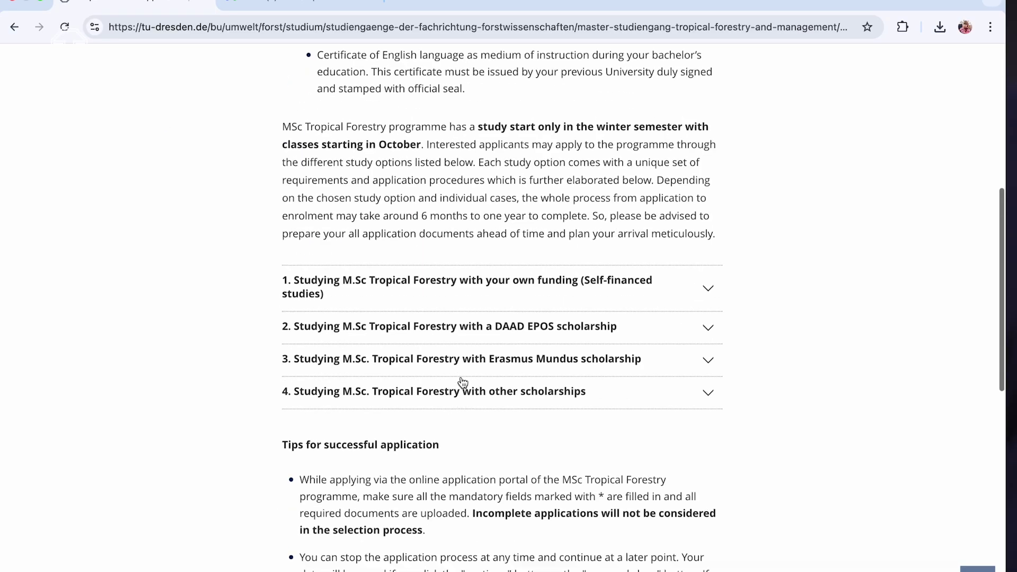
{"action": "left_click", "coordinate": [570, 159]}
{"action": "scroll", "coordinate": [543, 307], "scroll_direction": "down", "scroll_amount": 10}
{"action": "scroll", "coordinate": [542, 305], "scroll_direction": "down", "scroll_amount": 13}
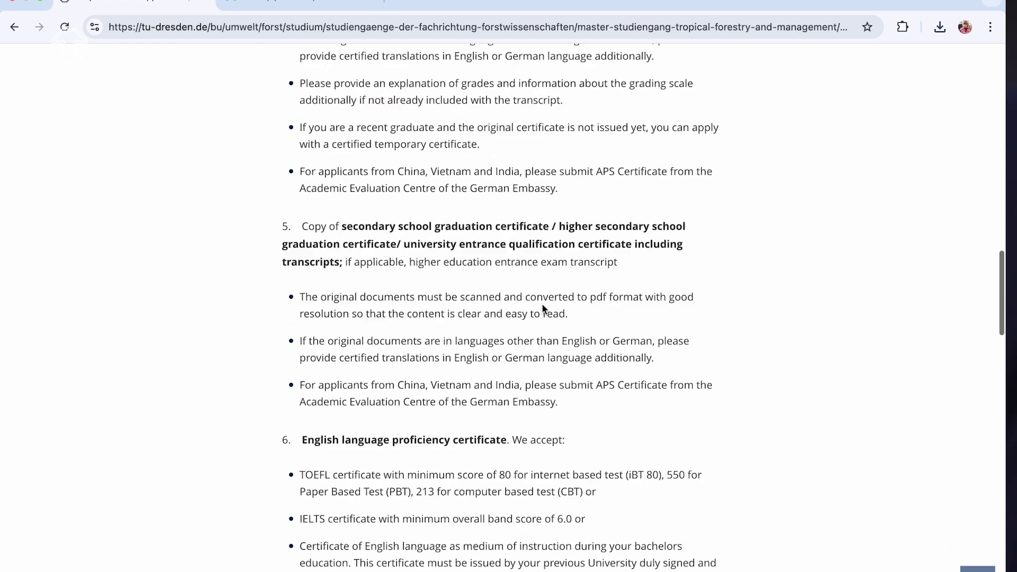
{"action": "scroll", "coordinate": [541, 308], "scroll_direction": "down", "scroll_amount": 3}
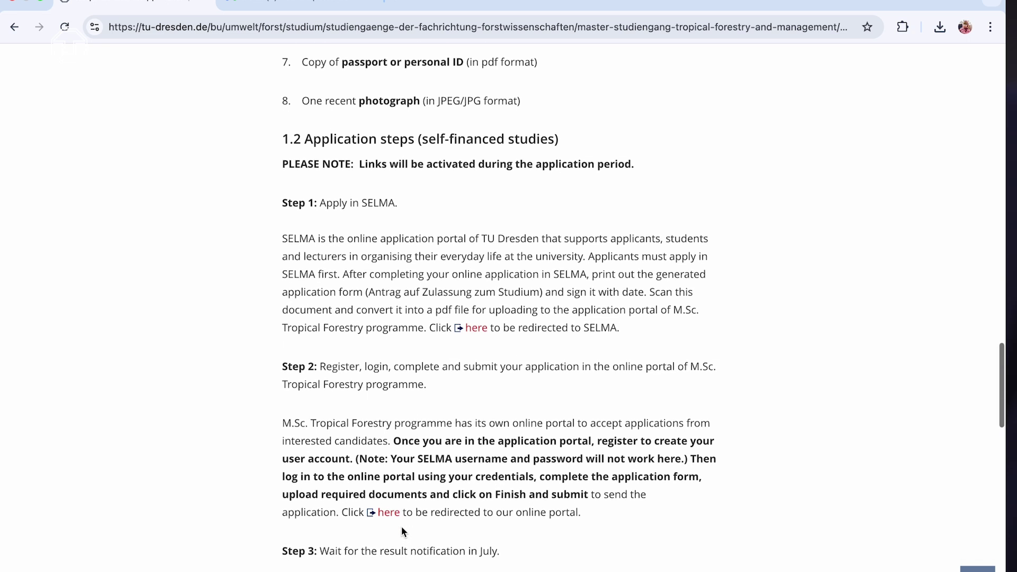
{"action": "left_click", "coordinate": [388, 518]}
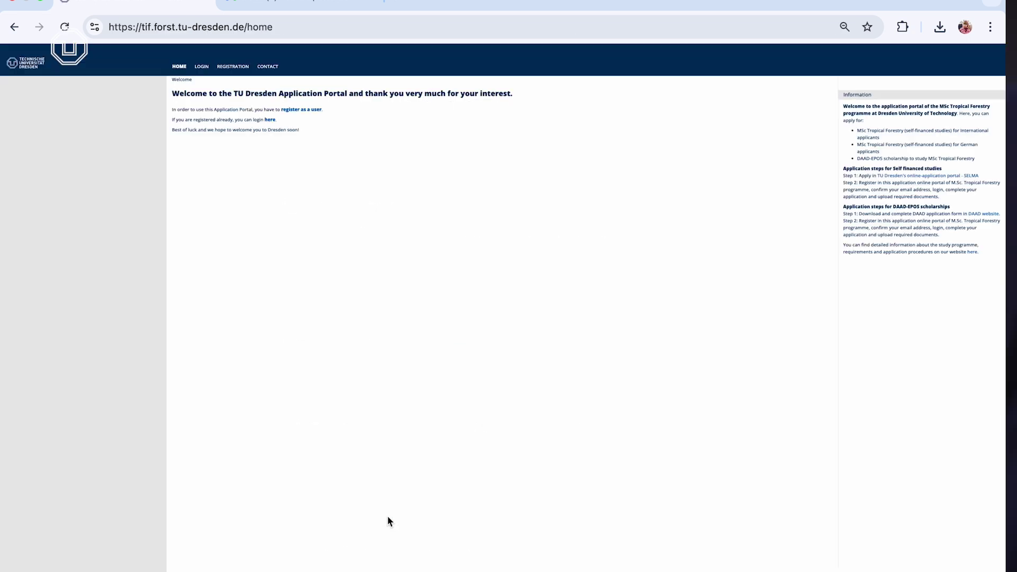
Log in to the TIF portal and apply to the international self-financed Tropical Forestry call
{"action": "left_click", "coordinate": [233, 66]}
{"action": "left_click", "coordinate": [510, 115]}
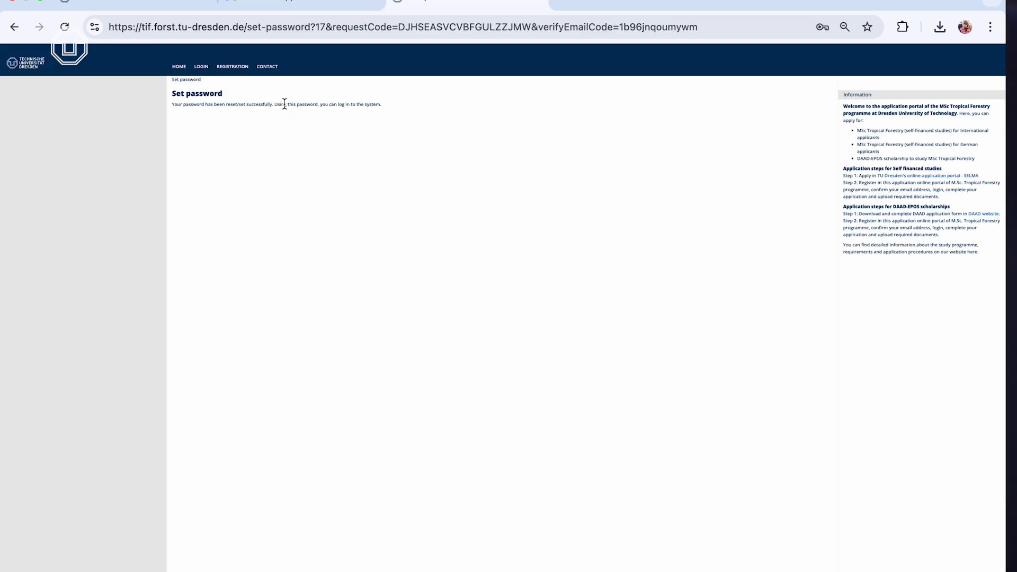
{"action": "left_click", "coordinate": [203, 72]}
{"action": "left_click", "coordinate": [309, 116]}
{"action": "key", "text": "Tab"}
{"action": "left_click", "coordinate": [603, 147]}
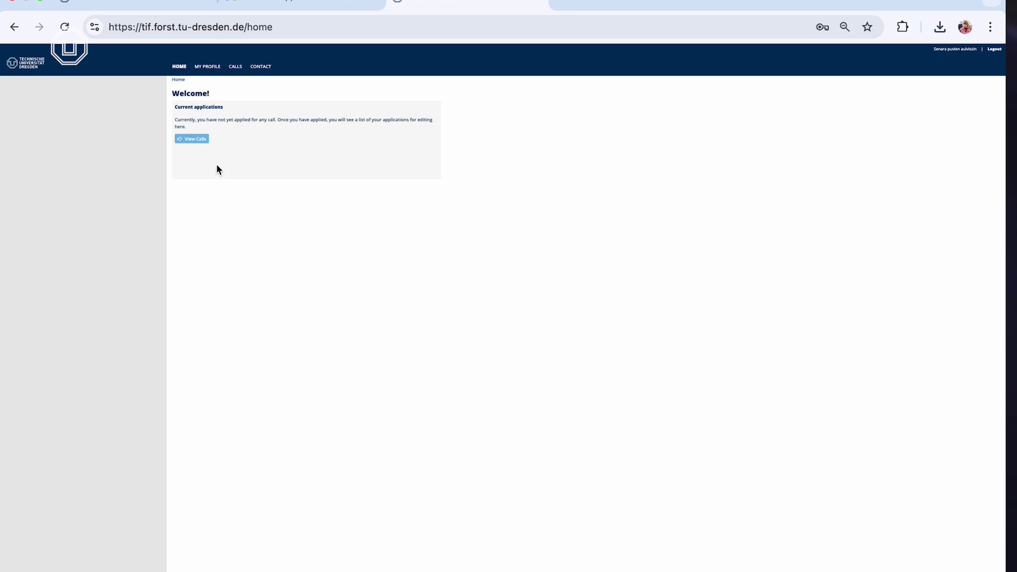
{"action": "left_click", "coordinate": [194, 139]}
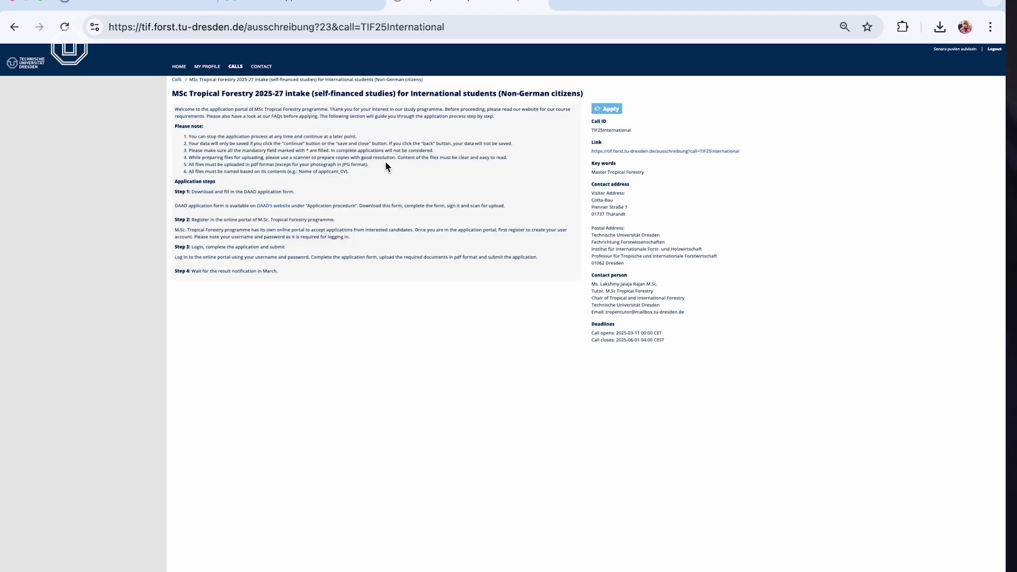
{"action": "left_click", "coordinate": [607, 108]}
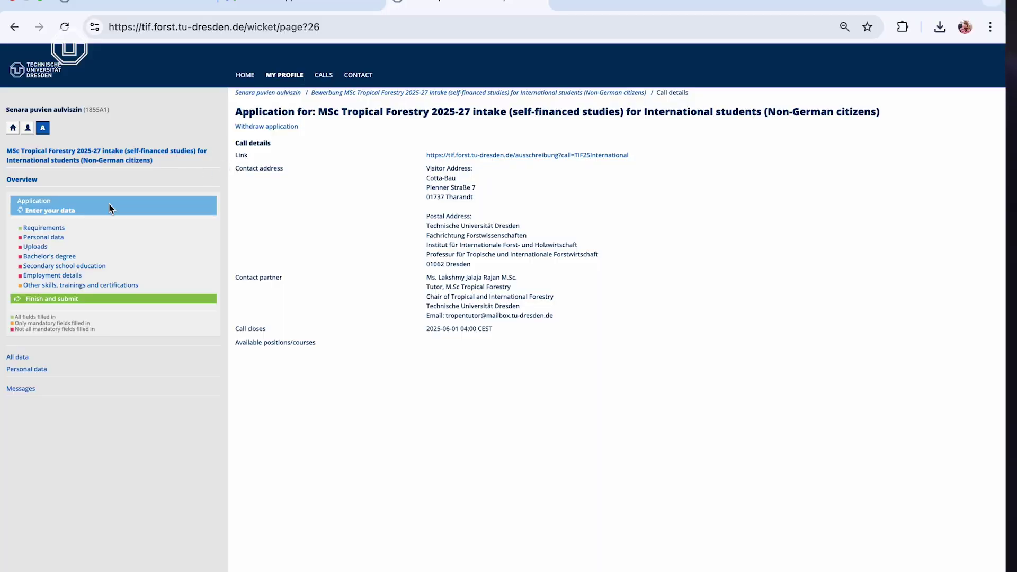
Answer Yes to all requirements, then enter the ID number and first name
{"action": "left_click", "coordinate": [51, 230]}
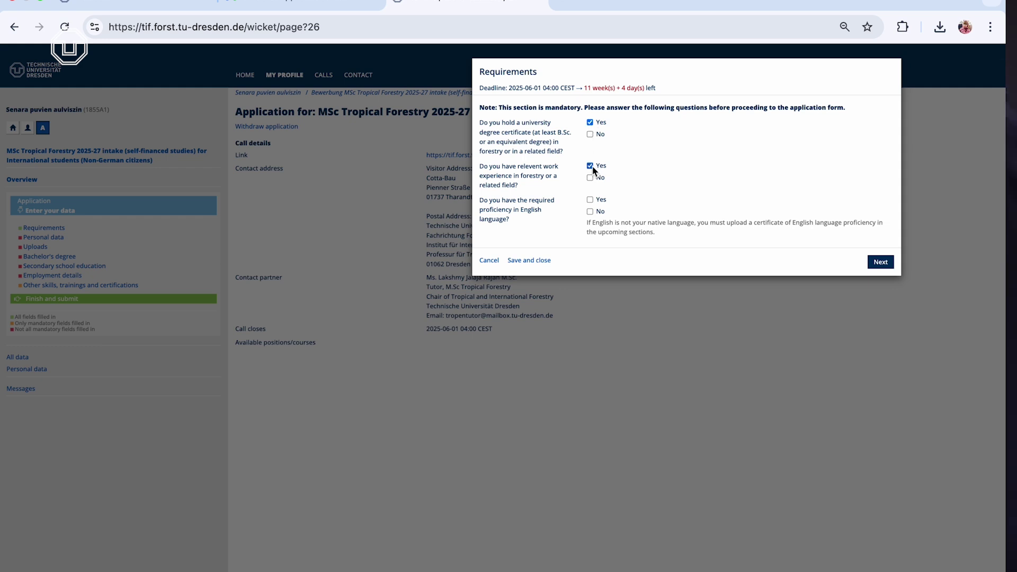
{"action": "left_click", "coordinate": [879, 262]}
{"action": "key", "text": "Tab"}
{"action": "type", "text": "Sena"}
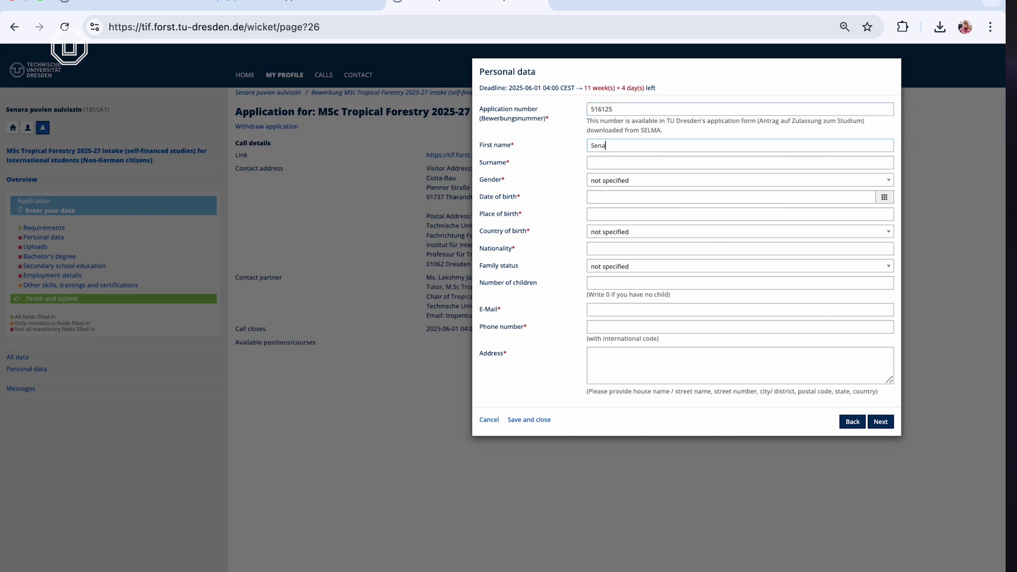
Fill in the date of birth, phone number and home address in Personal data
{"action": "left_click", "coordinate": [625, 197]}
{"action": "type", "text": "9798"}
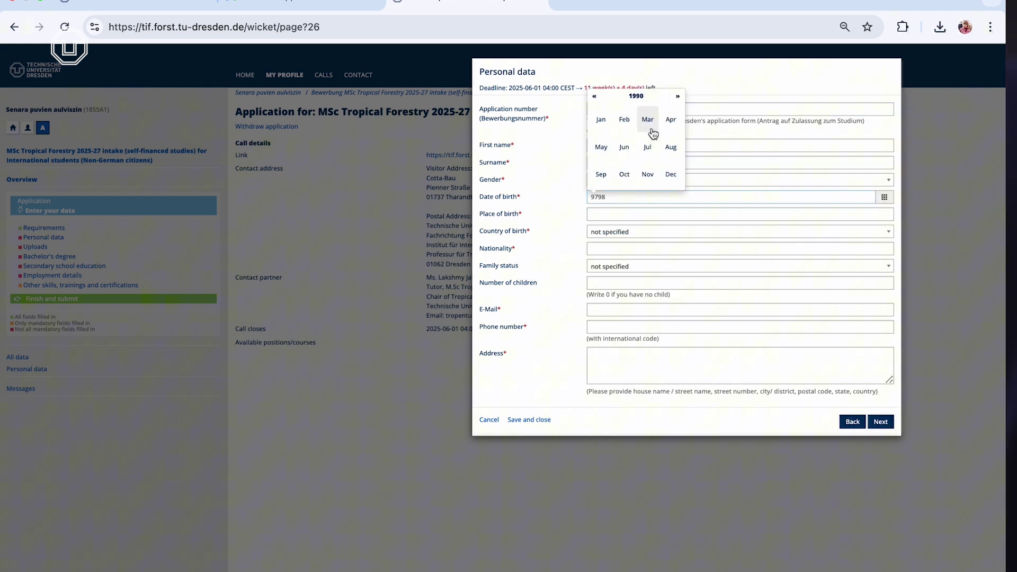
{"action": "left_click", "coordinate": [611, 248]}
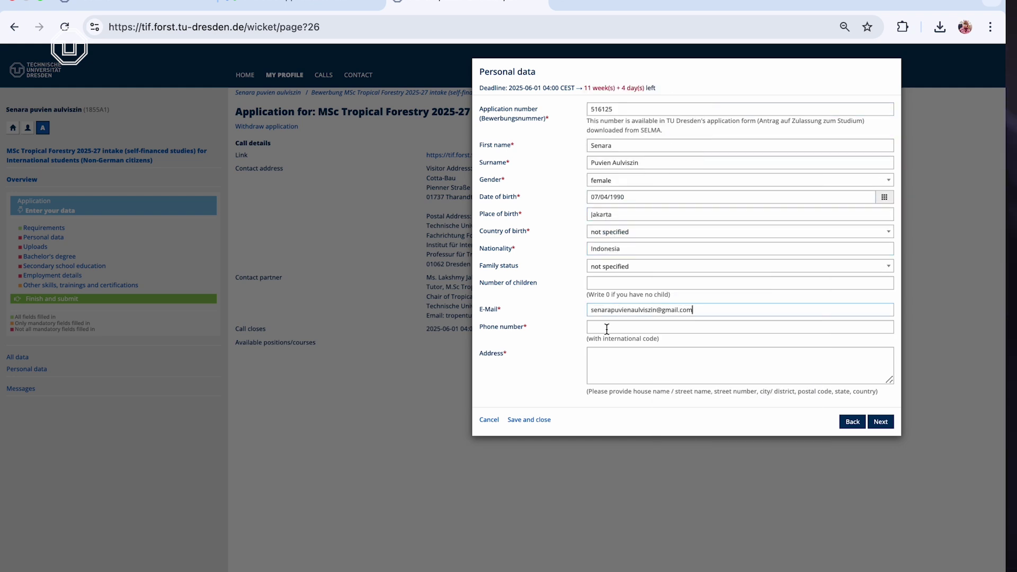
{"action": "left_click", "coordinate": [607, 329]}
{"action": "key", "text": "Tab"}
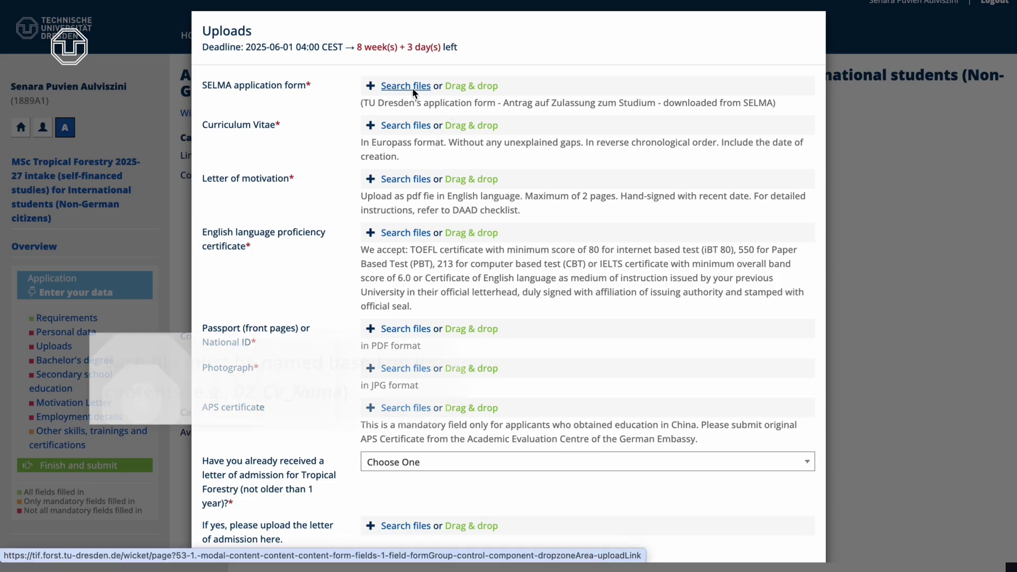
Upload the SELMA application form and the IELTS certificate from the REGISTRATION folder
{"action": "left_click", "coordinate": [412, 87]}
{"action": "left_click", "coordinate": [402, 102]}
{"action": "left_click", "coordinate": [503, 103]}
{"action": "left_click", "coordinate": [719, 502]}
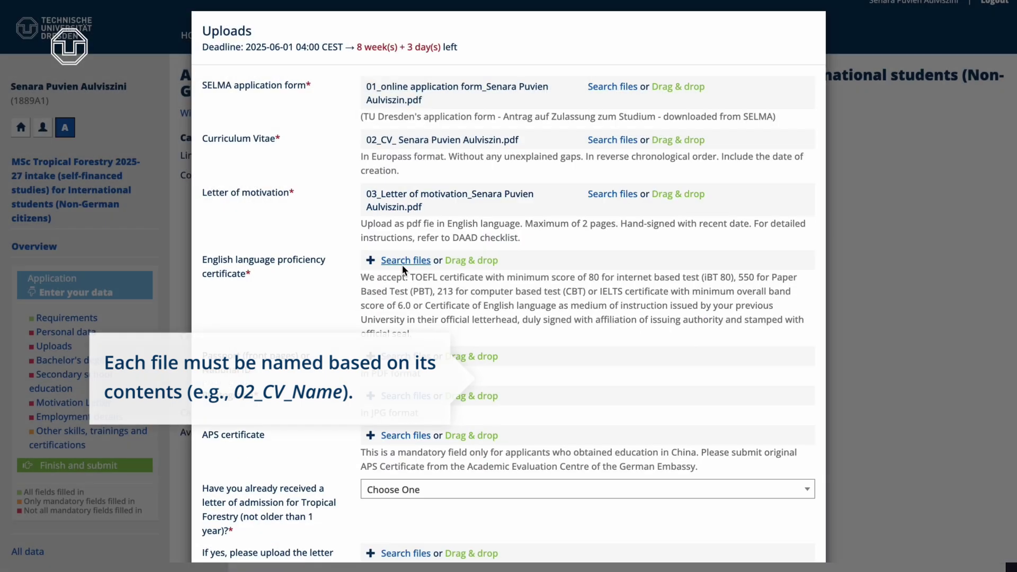
{"action": "left_click", "coordinate": [402, 265]}
{"action": "left_click", "coordinate": [597, 217]}
{"action": "left_click", "coordinate": [718, 563]}
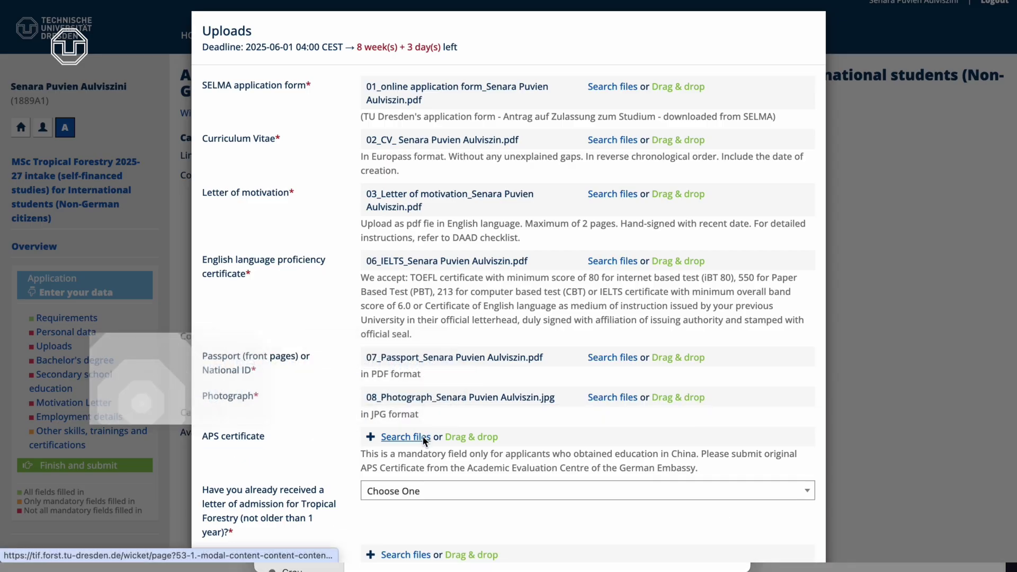
Answer No to the admission letter and set the secondary graduation date in 2005
{"action": "scroll", "coordinate": [424, 395], "scroll_direction": "down", "scroll_amount": 3}
{"action": "left_click", "coordinate": [425, 395]}
{"action": "left_click", "coordinate": [449, 421]}
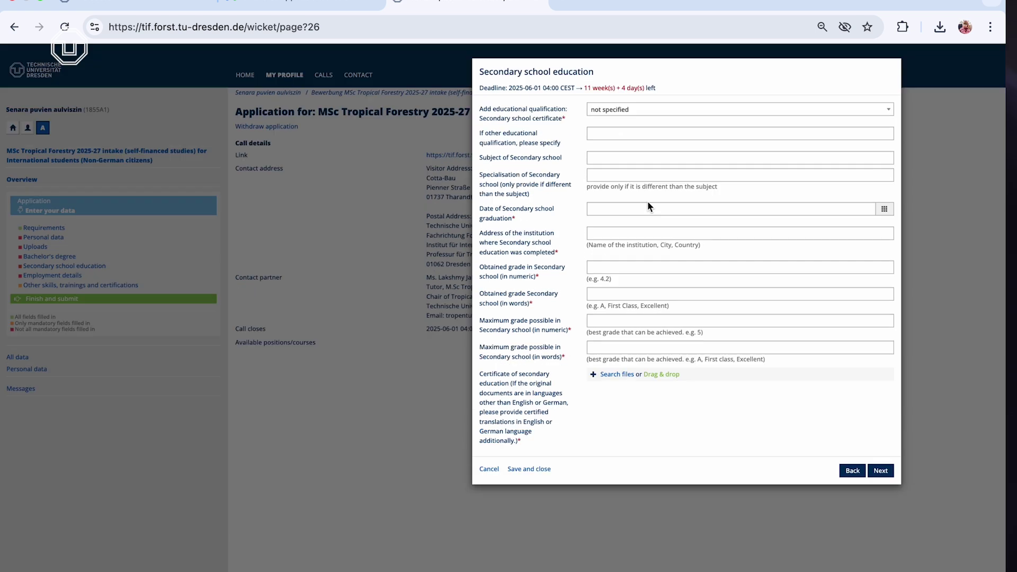
{"action": "left_click", "coordinate": [613, 209]}
{"action": "left_click", "coordinate": [635, 98]}
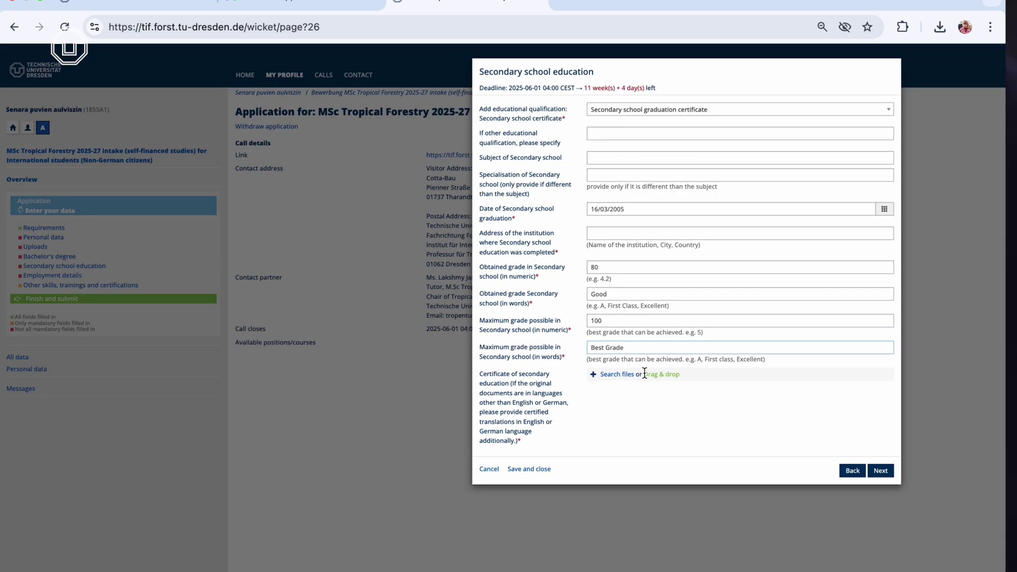
{"action": "left_click", "coordinate": [617, 374]}
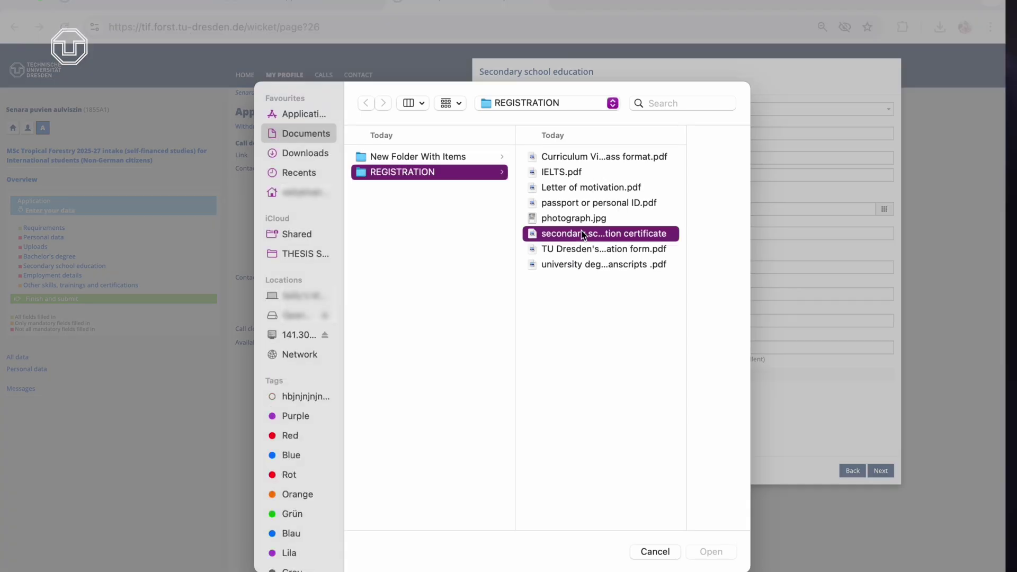
Attach the secondary school certificate, then the Bachelor's degree certificate and transcript
{"action": "double_click", "coordinate": [583, 235]}
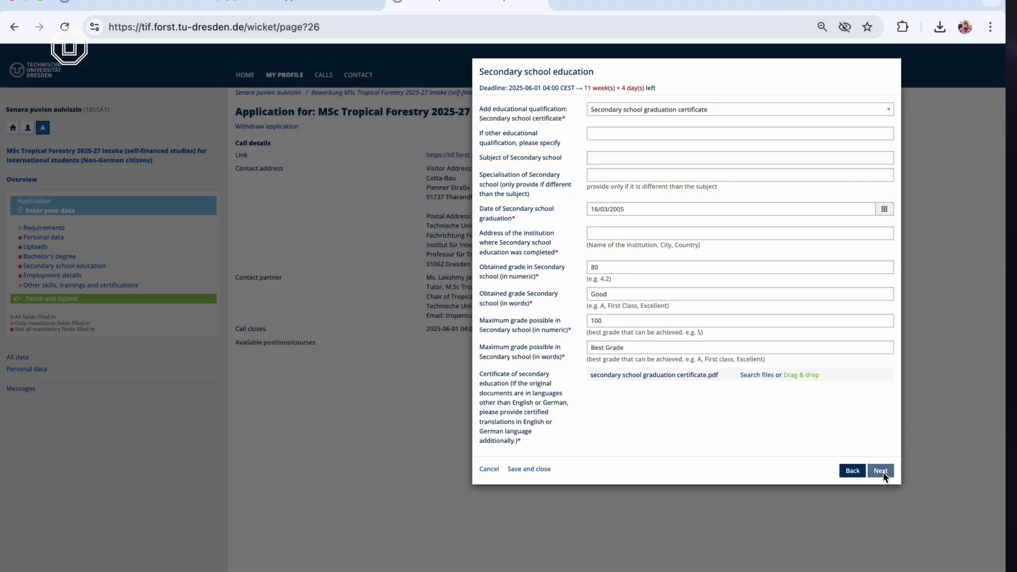
{"action": "left_click", "coordinate": [880, 471]}
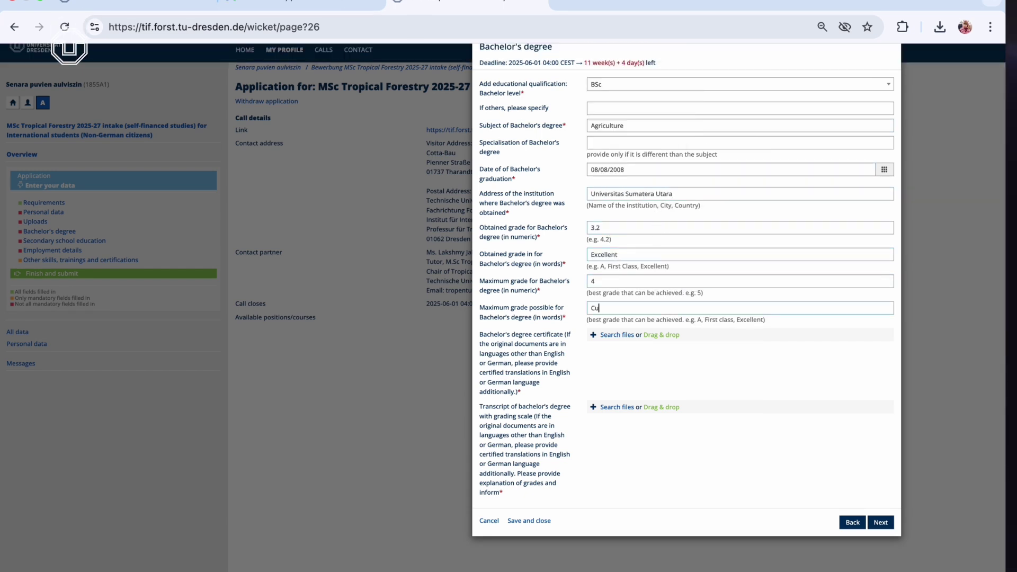
{"action": "scroll", "coordinate": [626, 313], "scroll_direction": "down", "scroll_amount": 1}
{"action": "left_click", "coordinate": [617, 335]}
{"action": "double_click", "coordinate": [580, 265]}
{"action": "left_click", "coordinate": [620, 384]}
{"action": "double_click", "coordinate": [613, 263]}
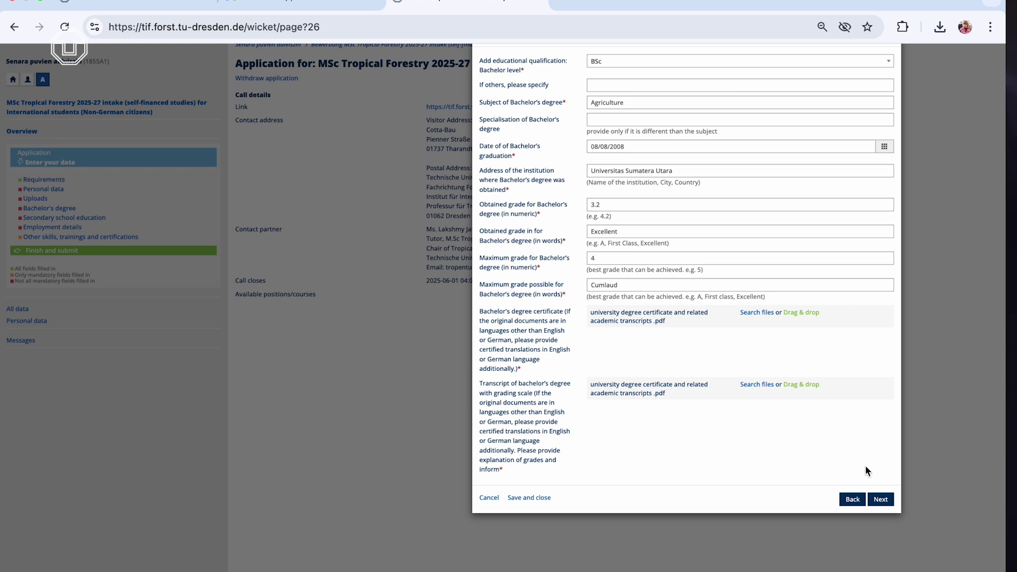
{"action": "left_click", "coordinate": [880, 499]}
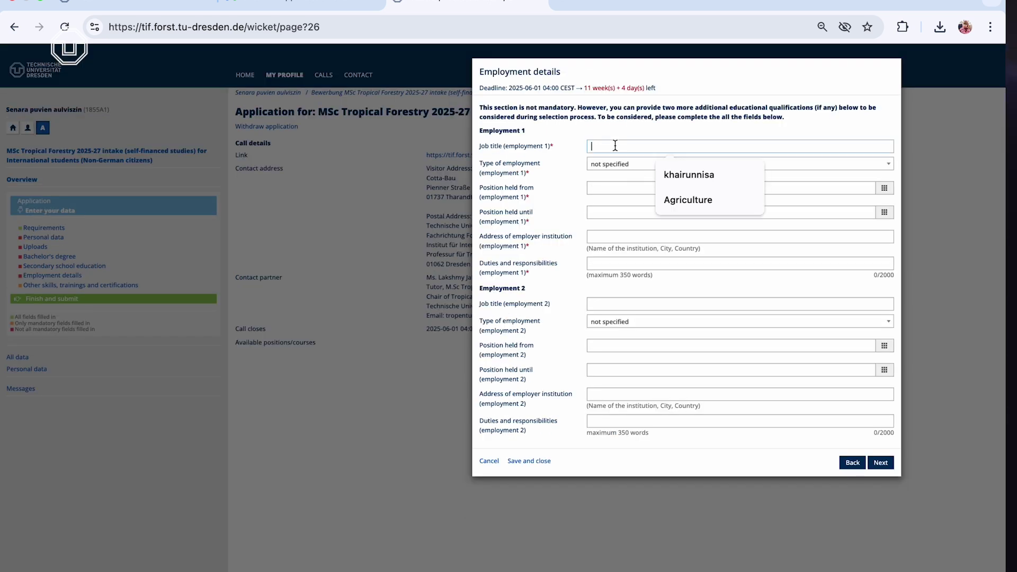
Enter employment details for 'FGTP Lotte MA': job title, employment type, start date and duties
{"action": "type", "text": "FGTP Lotte MA"}
{"action": "left_click", "coordinate": [614, 164]}
{"action": "left_click", "coordinate": [613, 198]}
{"action": "key", "text": "Tab"}
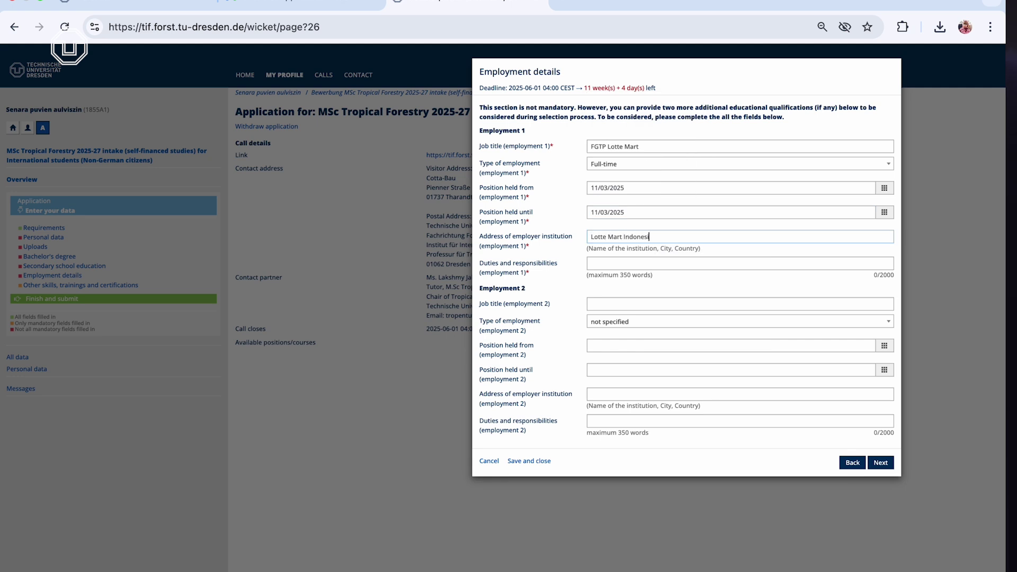
{"action": "type", "text": "ia"}
{"action": "key", "text": "Tab"}
{"action": "type", "text": "tarining in c"}
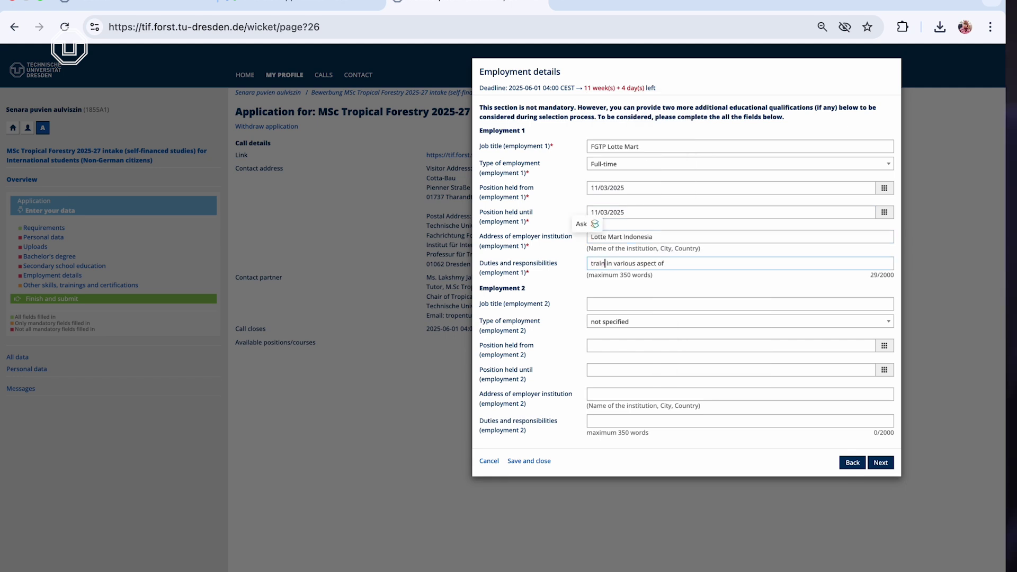
{"action": "left_click", "coordinate": [881, 463]}
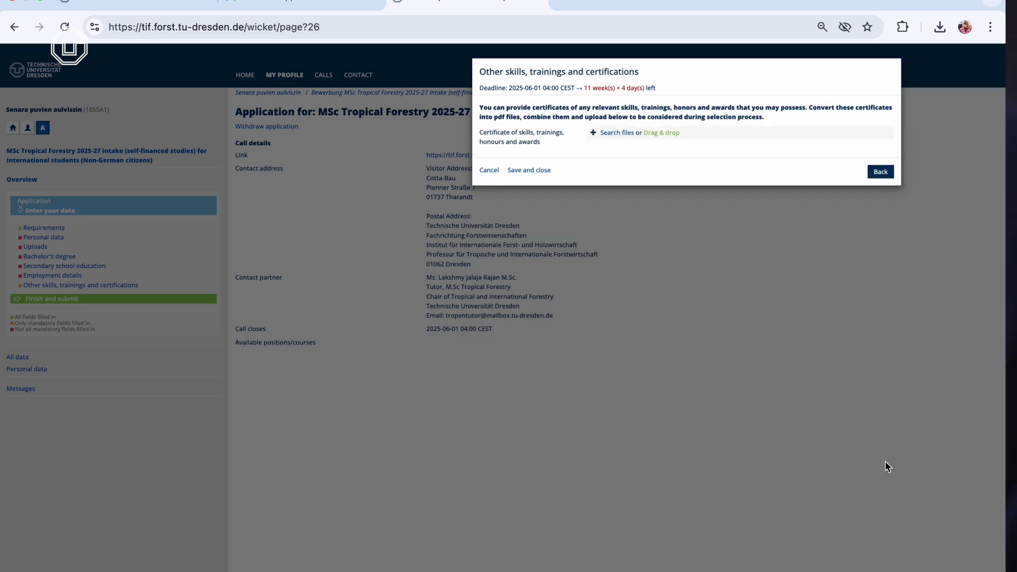
Attach IELTS.pdf as the other skills certificate and save the section
{"action": "left_click", "coordinate": [617, 133]}
{"action": "left_click", "coordinate": [577, 170]}
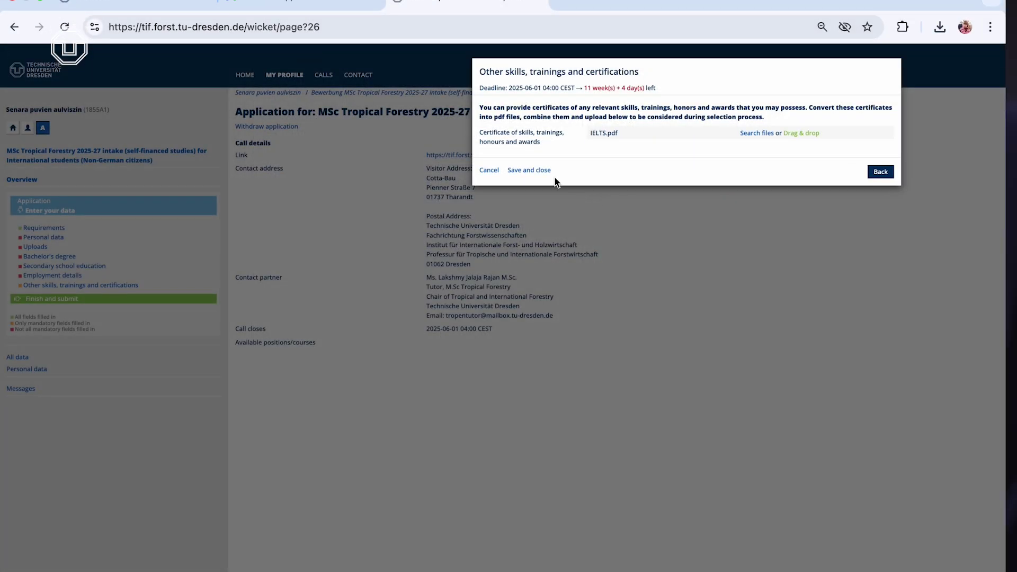
{"action": "left_click", "coordinate": [541, 172]}
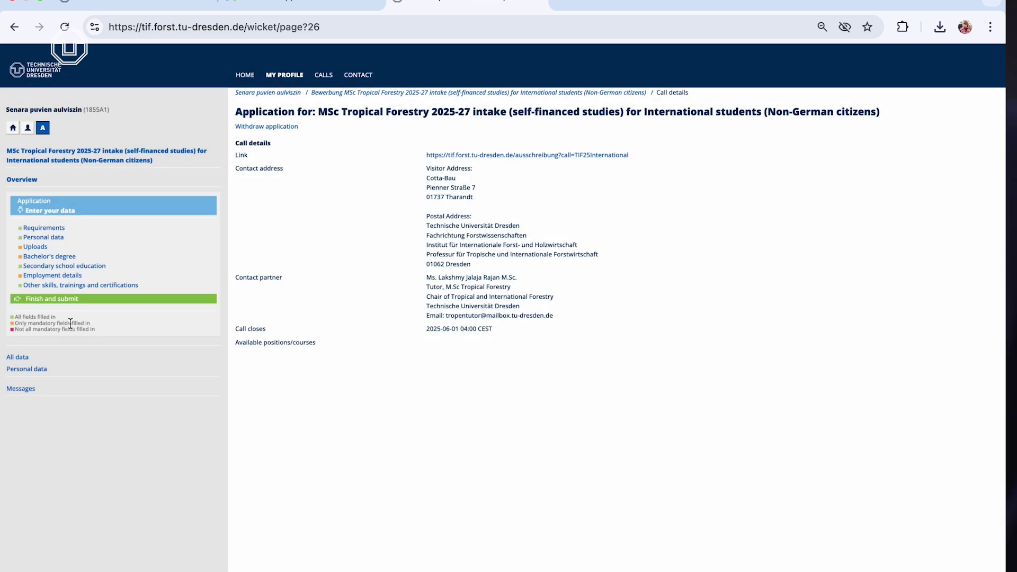
Finish and submit the MSc Tropical Forestry application, confirming the submission
{"action": "left_click", "coordinate": [74, 301]}
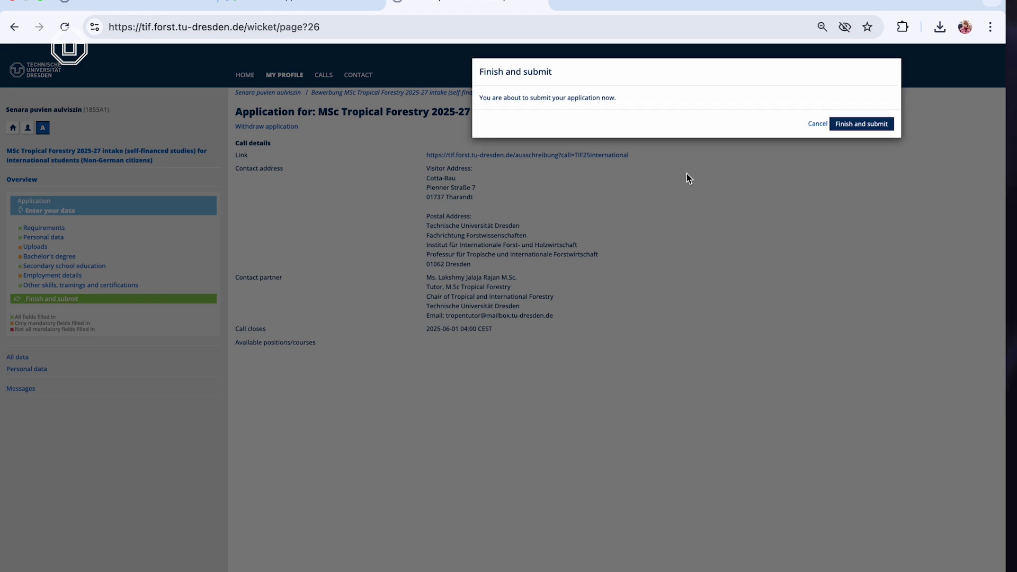
{"action": "left_click", "coordinate": [859, 127]}
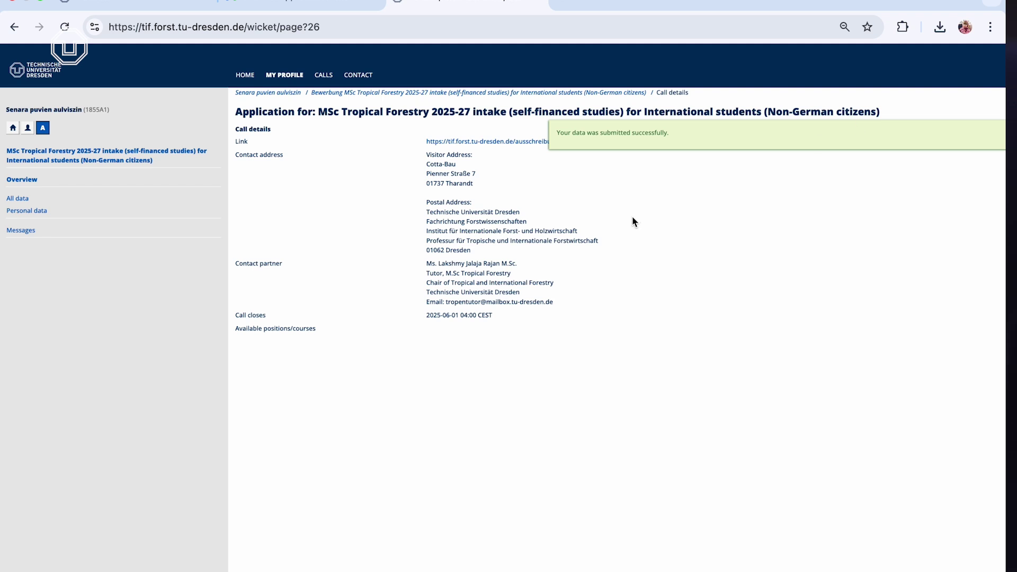